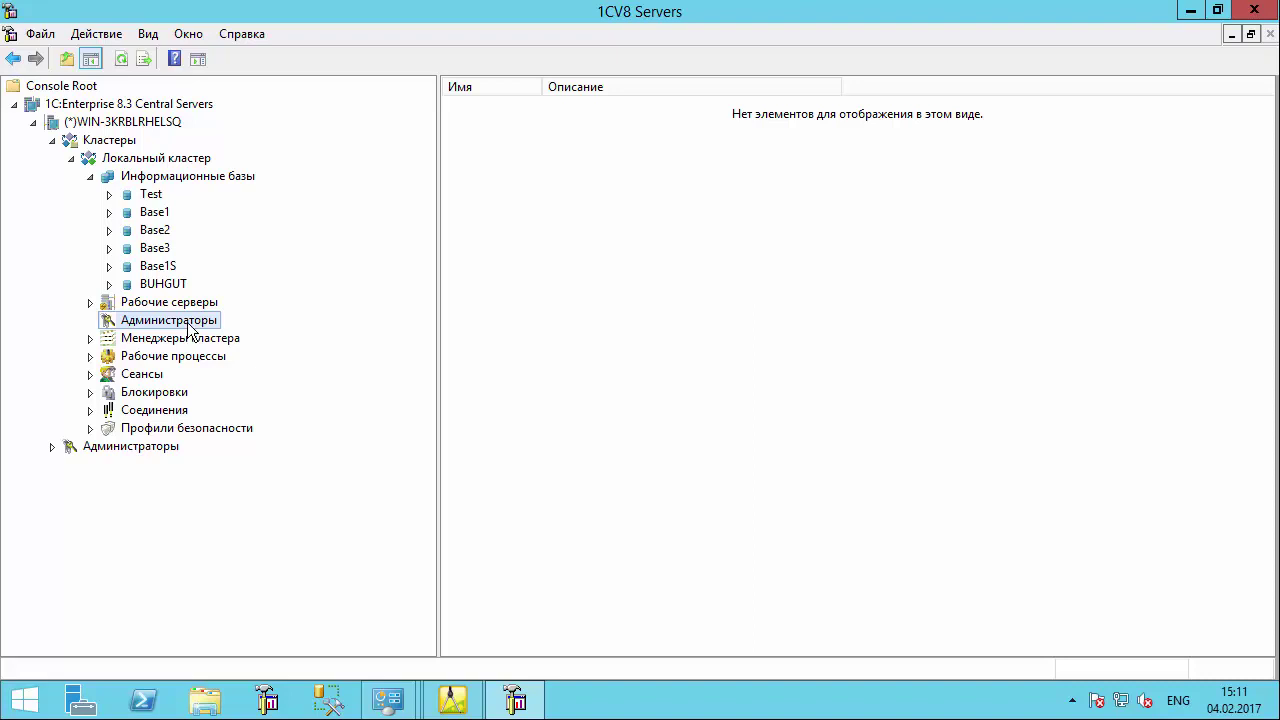
- Create a new cluster administrator named 'AdminKlaster 1S', using the same text as its description
right_click(188, 323)
mouse_move(260, 333)
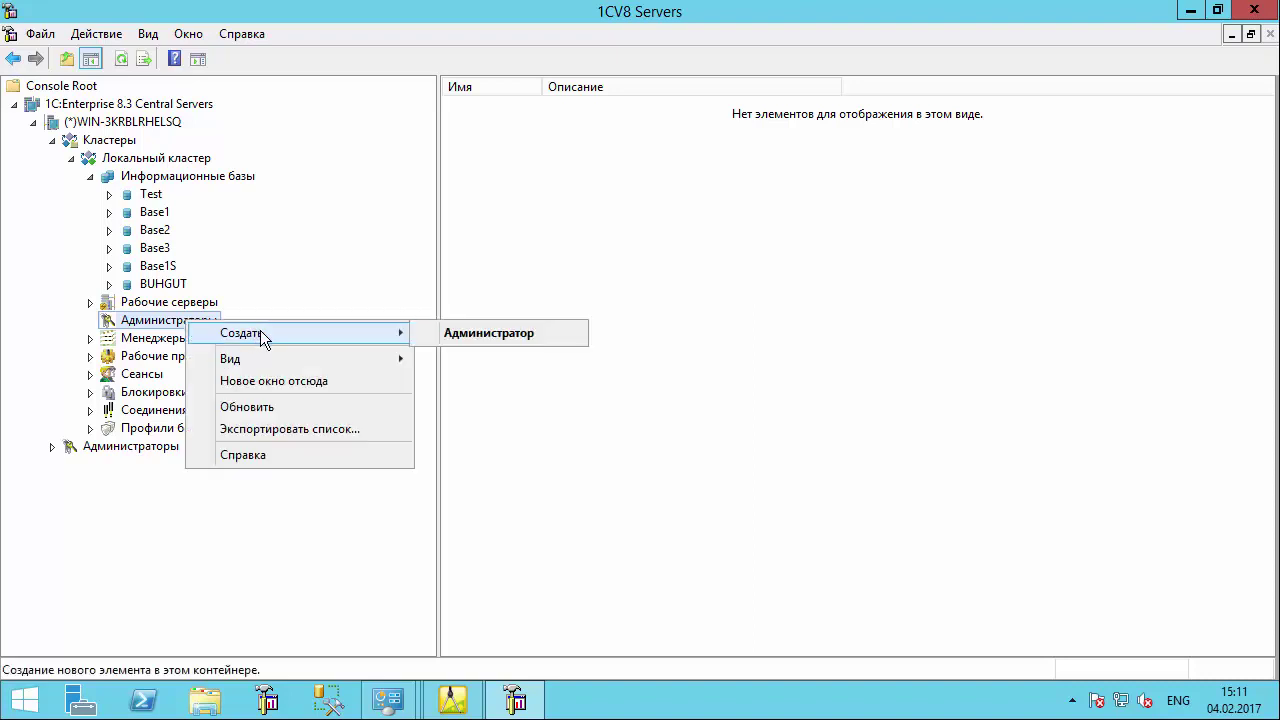
click(482, 333)
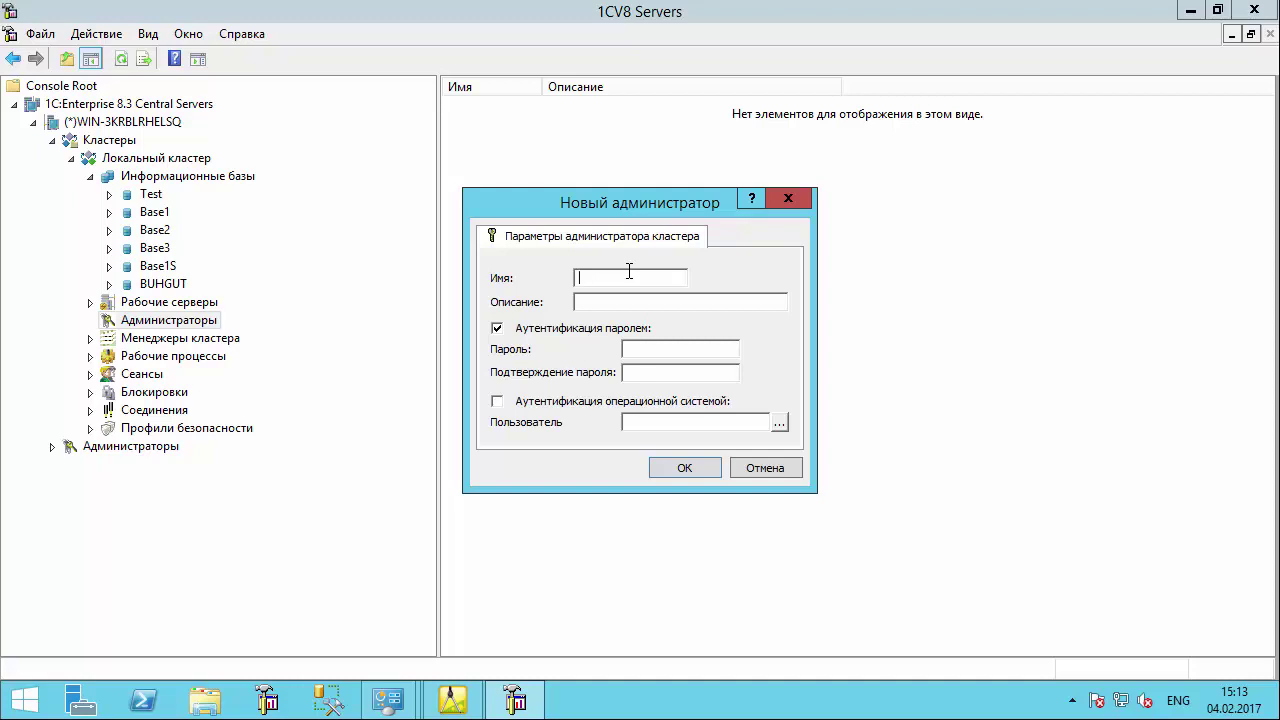
text(adm)
key(BackSpace)
key(BackSpace)
key(BackSpace)
text(AdminKlaster 1S)
drag(663, 279, 448, 284)
key(ctrl+c)
click(642, 305)
key(ctrl+v)
- Give the new administrator a password, confirm it, and save the administrator
click(694, 347)
text(**********)
click(694, 374)
text(****)
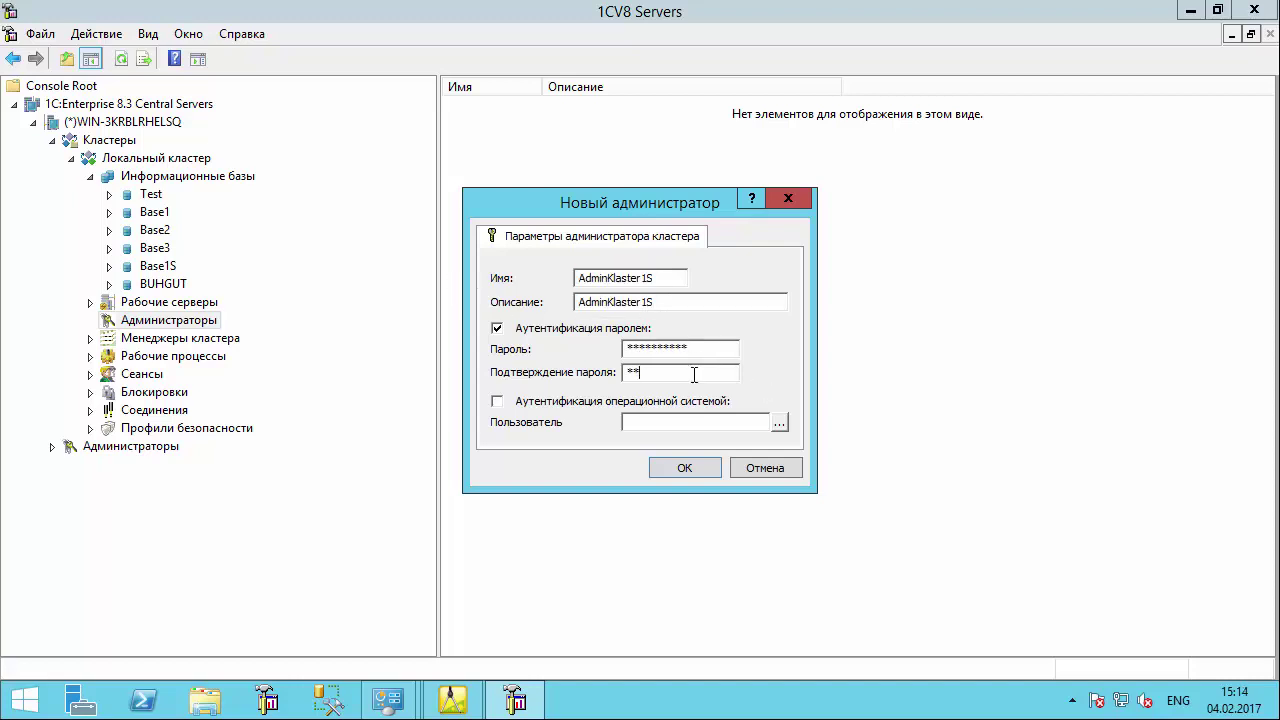
text(******)
click(688, 467)
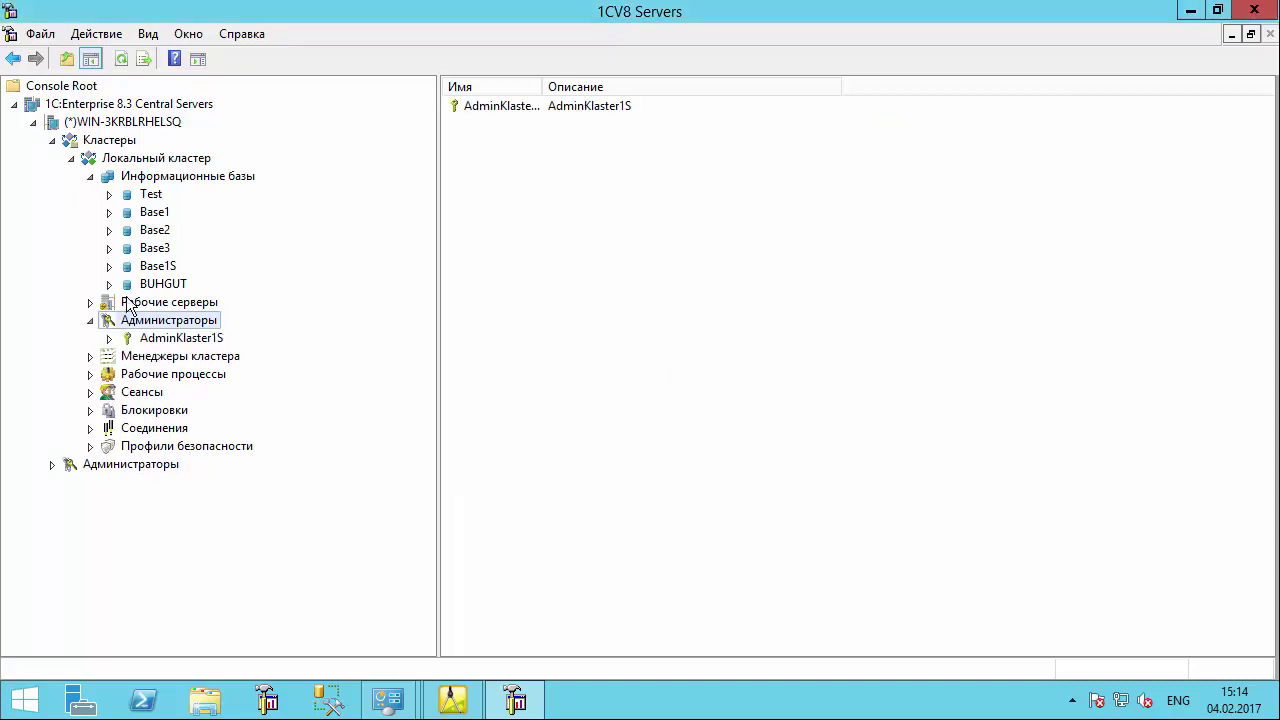
- Restart the server console and sign in with the new cluster administrator's name
click(185, 339)
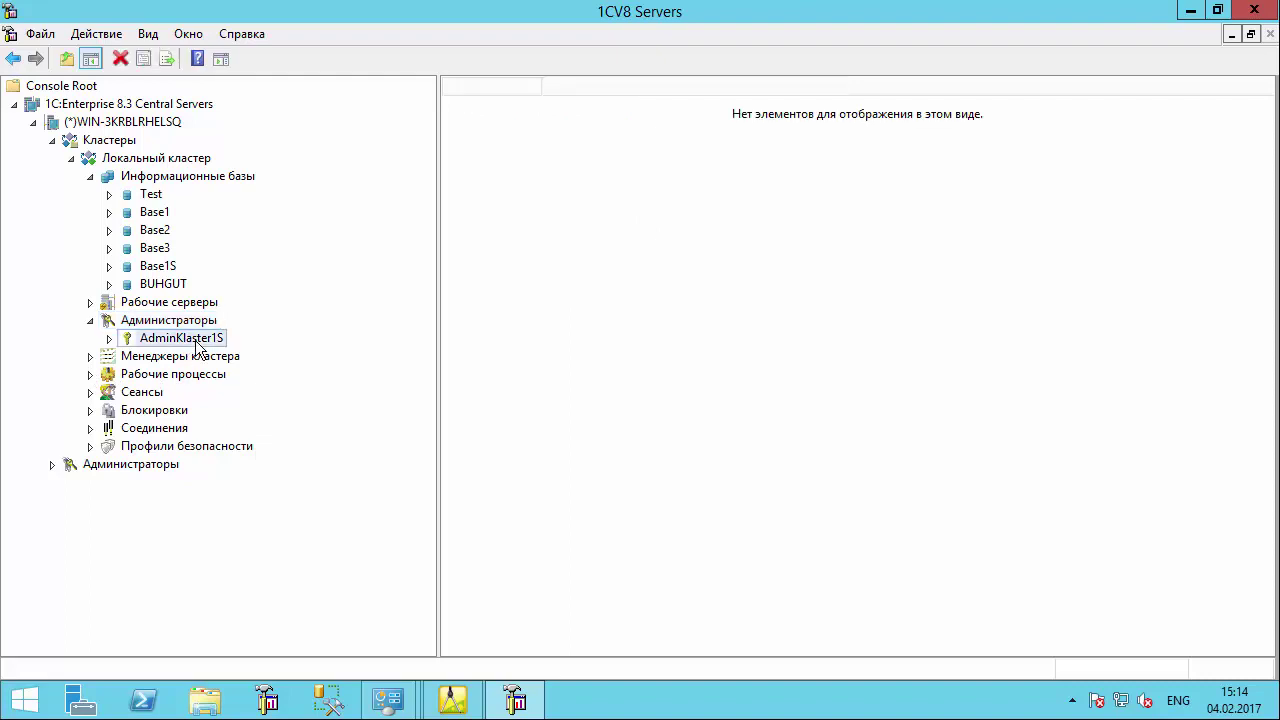
click(1254, 12)
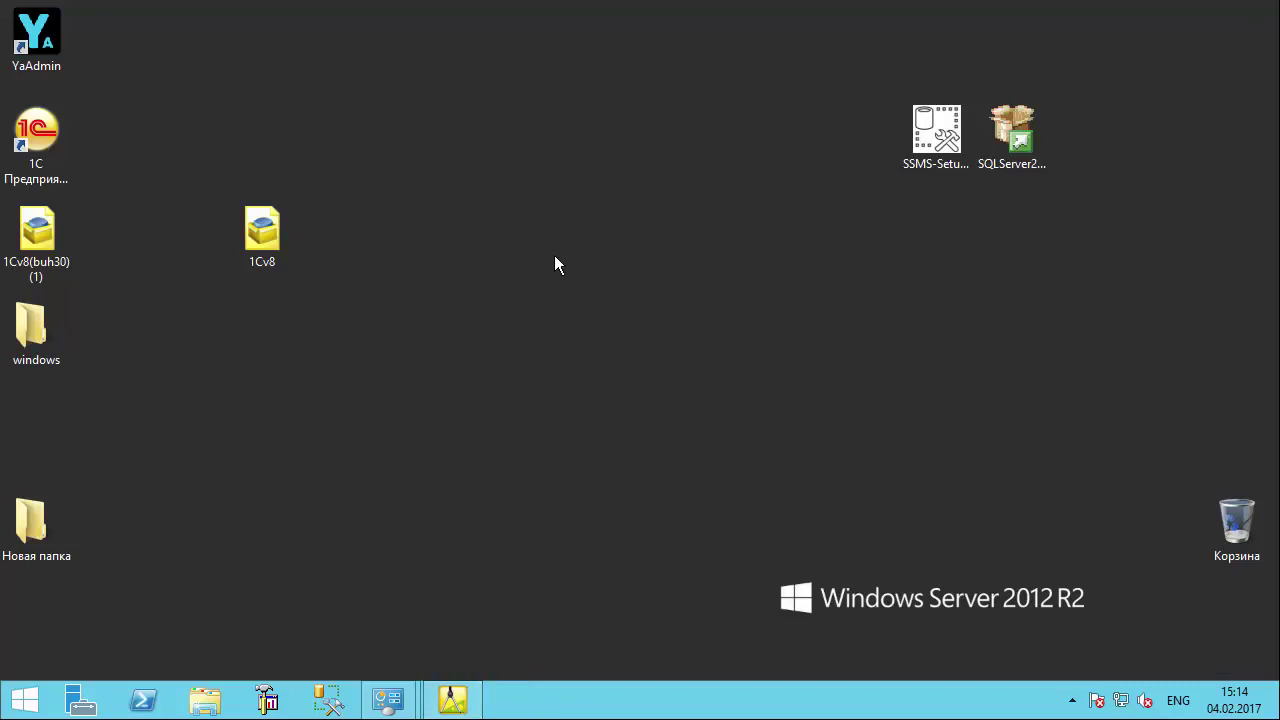
click(270, 703)
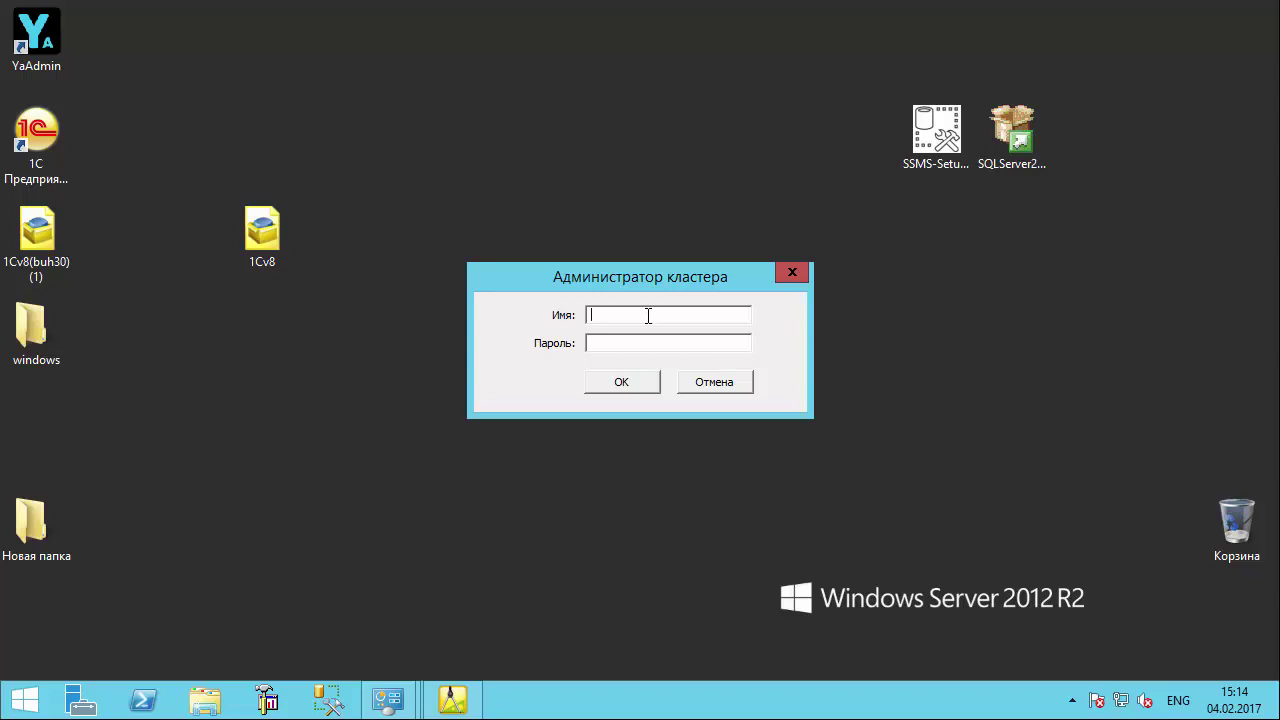
text(AdminKlaste1S)
key(Return)
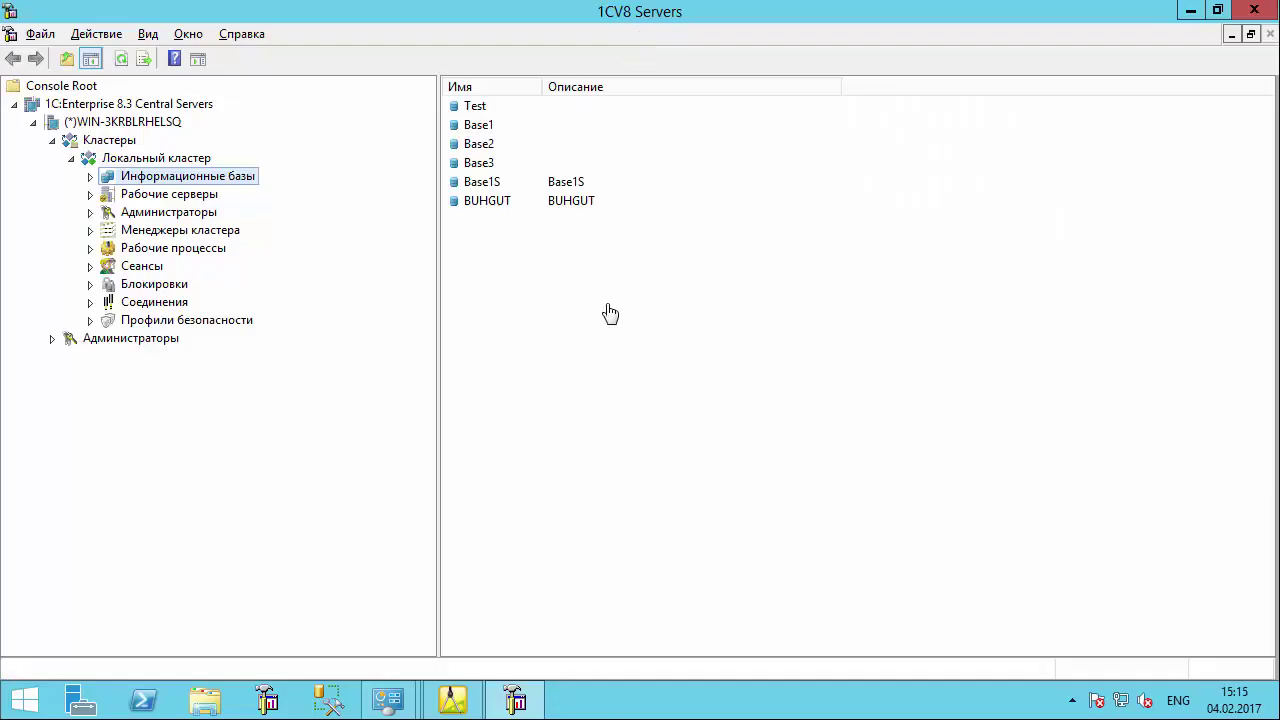
- Open the BUHGUT infobase properties under Base2, then switch to the Бухгалтерия предприятия Configurator
double_click(182, 180)
double_click(155, 233)
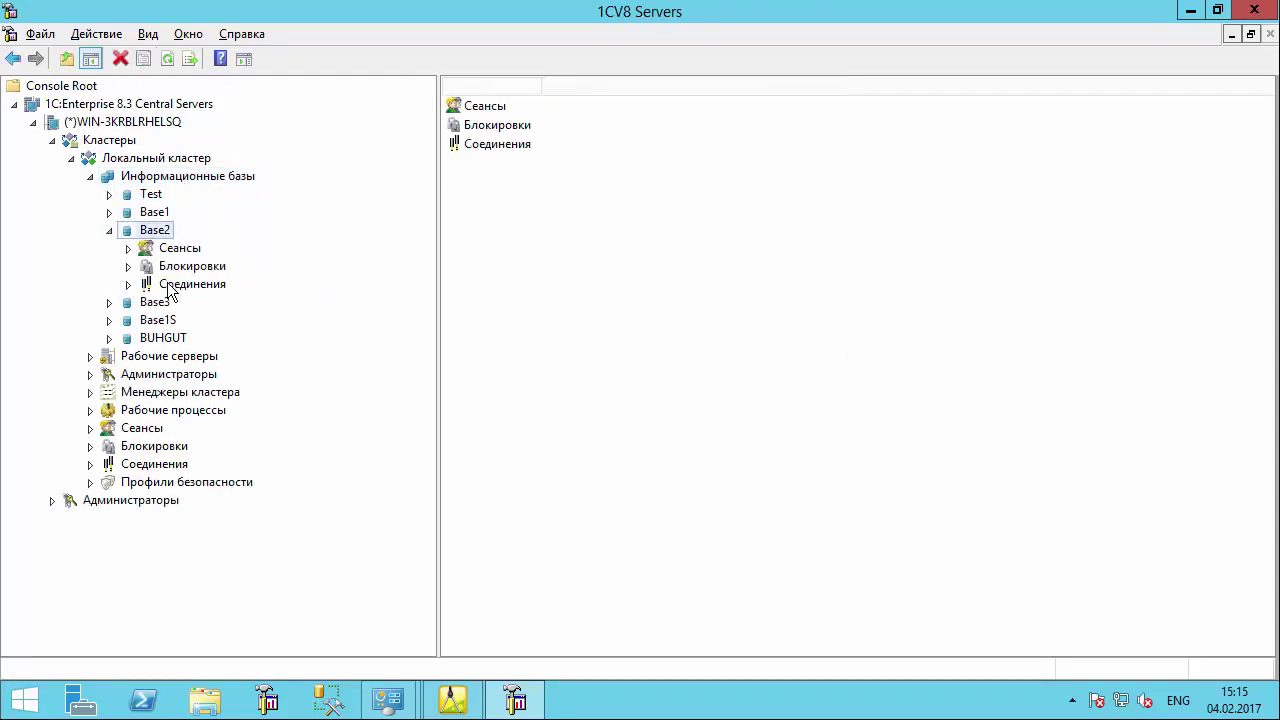
click(163, 338)
right_click(166, 342)
click(256, 464)
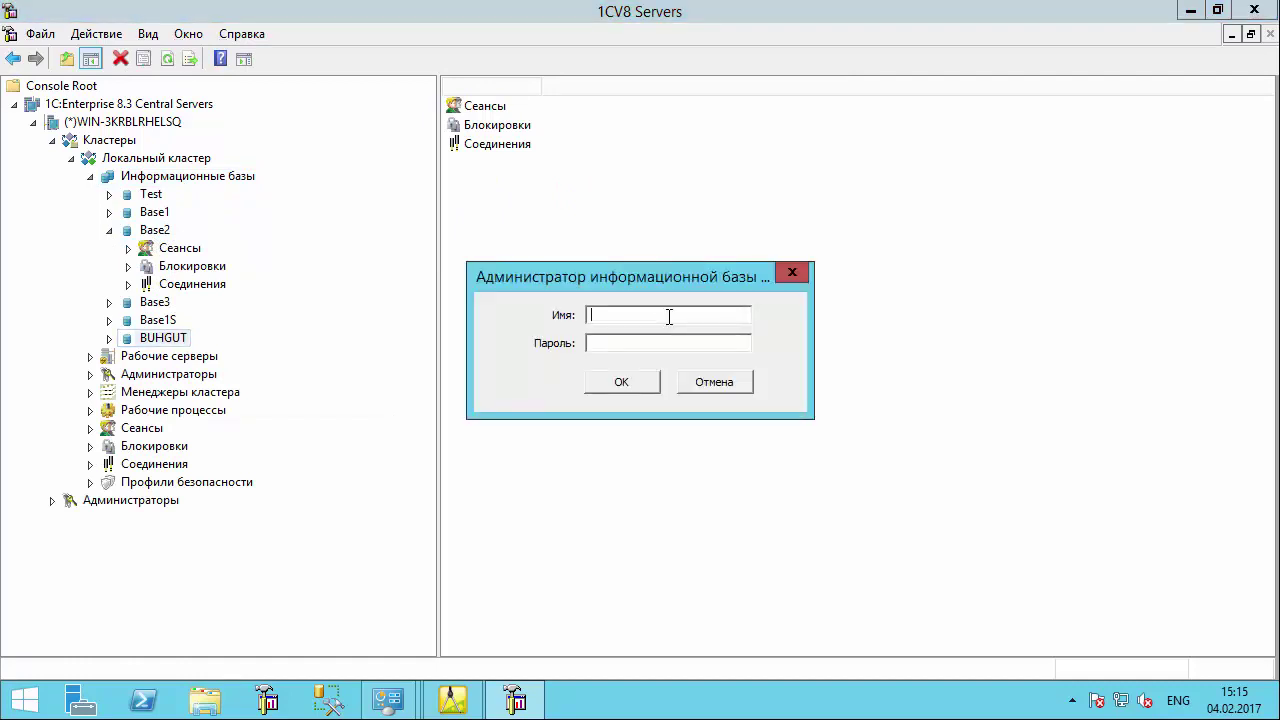
click(474, 672)
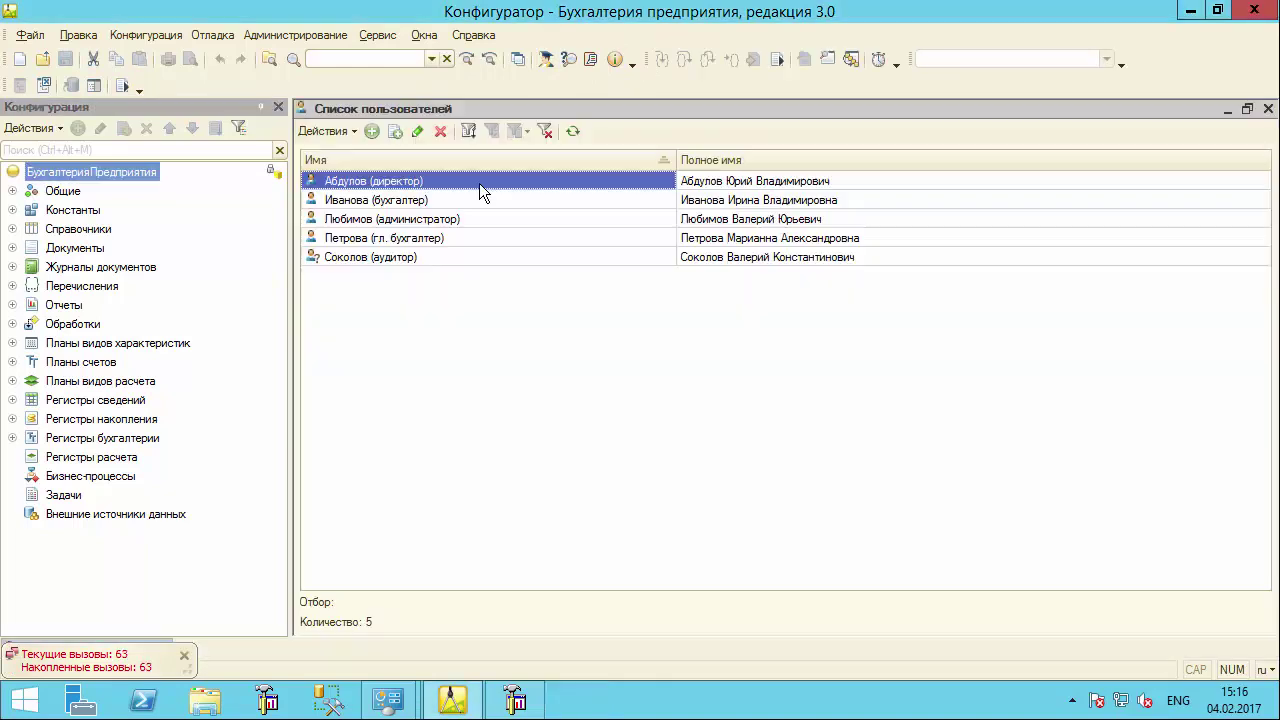
- Open the first infobase user's settings in Configurator, then confirm the BUHGUT login in the console
right_click(479, 183)
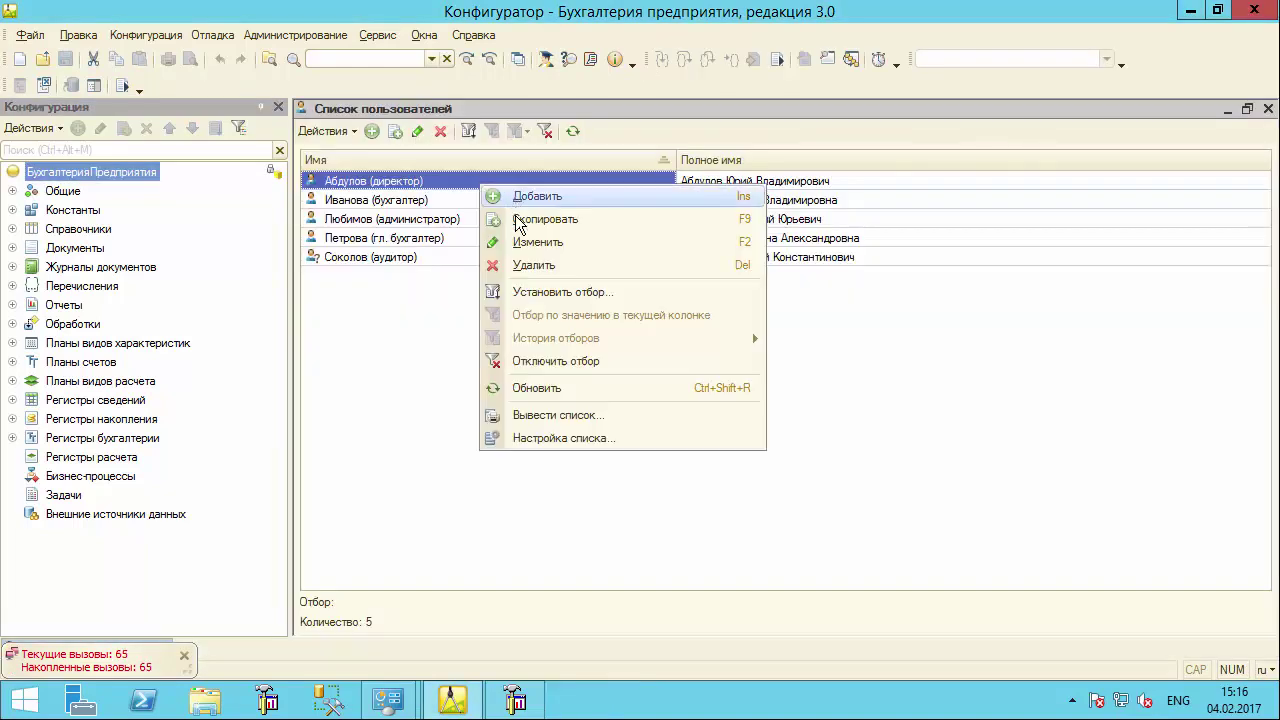
click(533, 242)
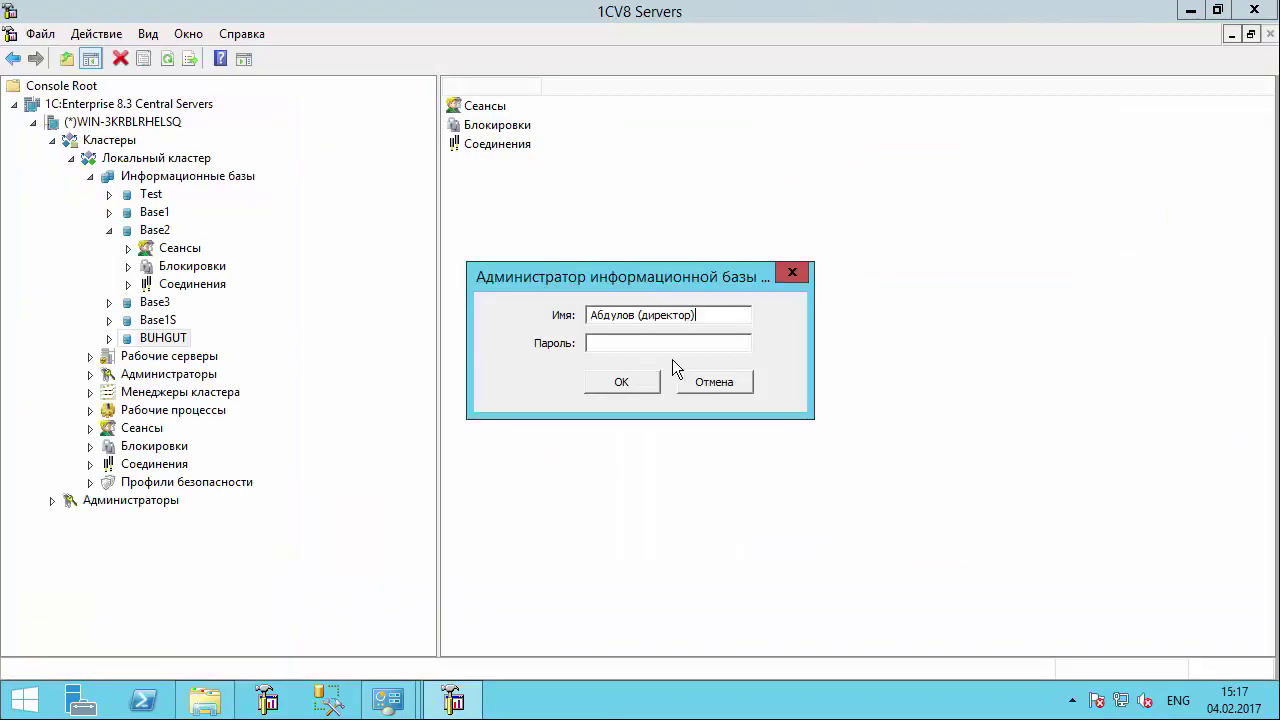
click(622, 385)
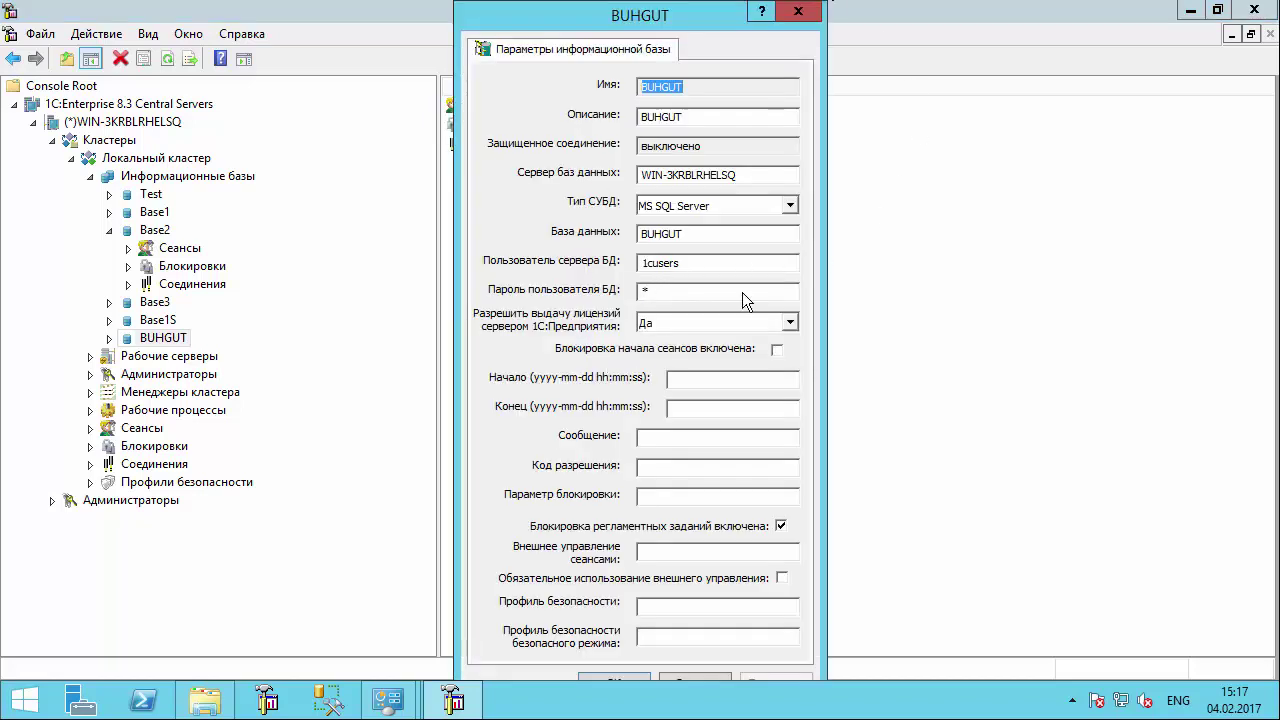
- Close the BUHGUT properties, the server administration console and the Explorer window
click(798, 12)
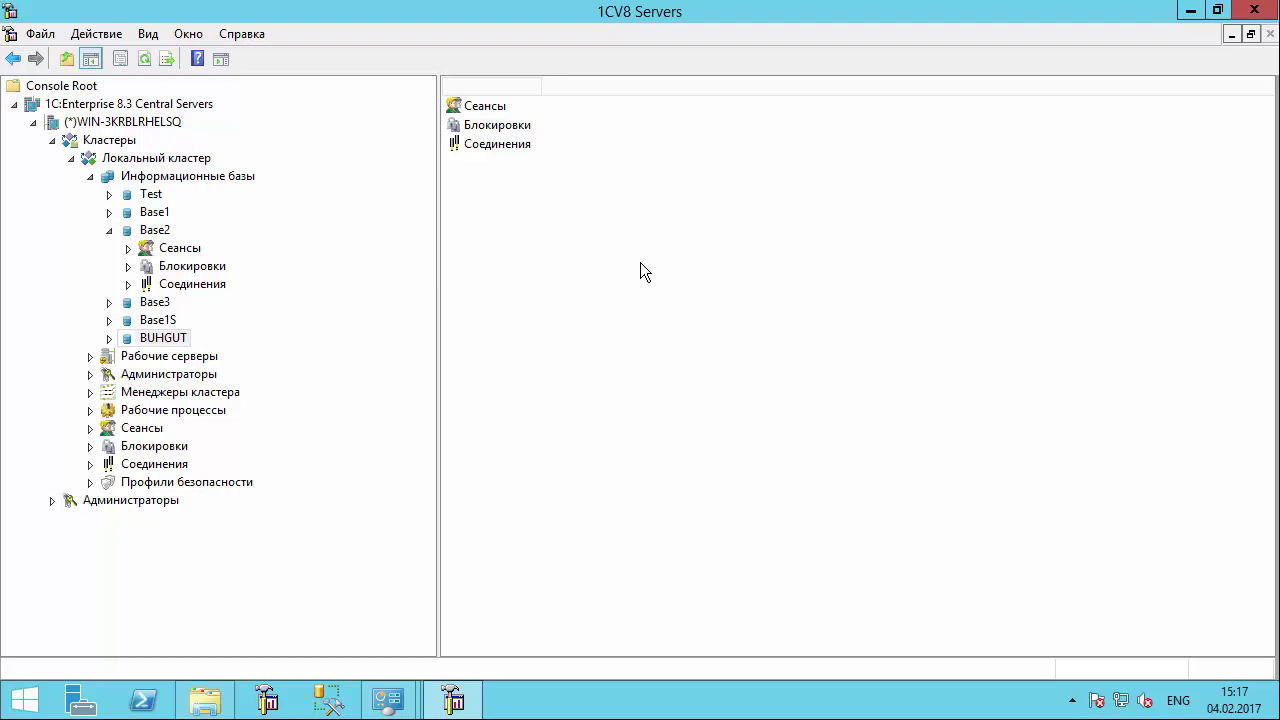
click(1254, 10)
click(1247, 16)
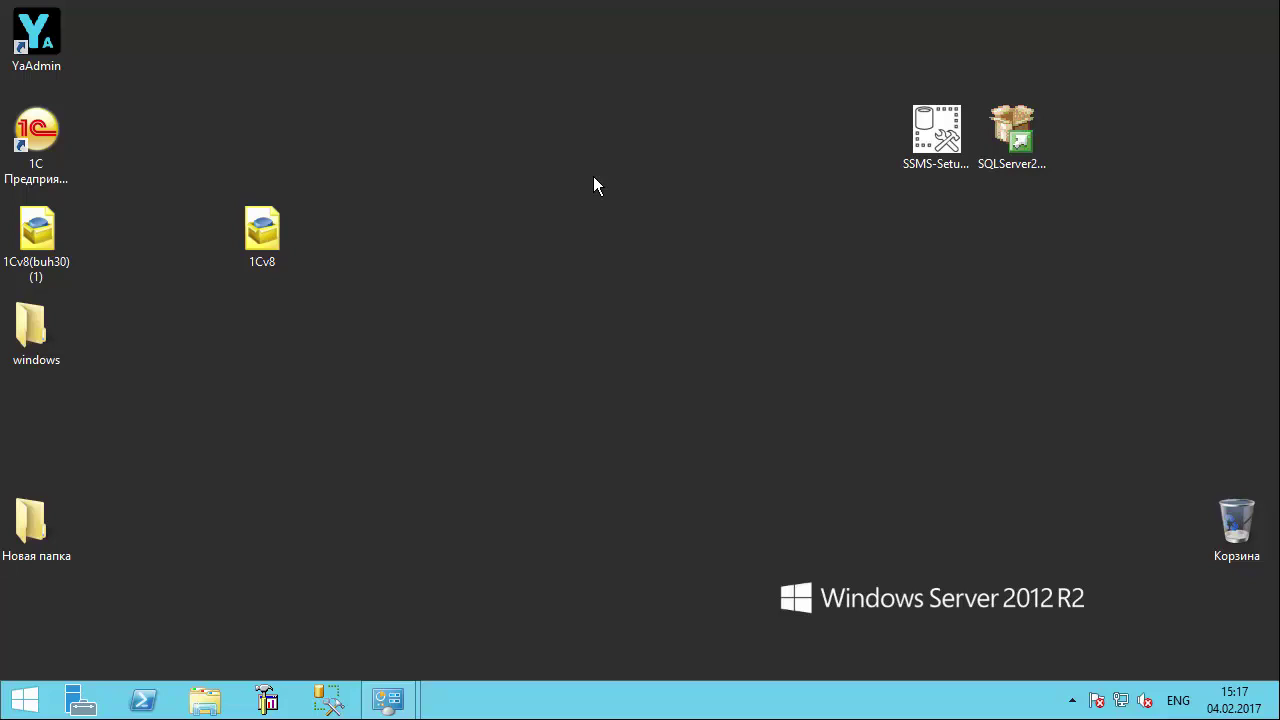
click(25, 699)
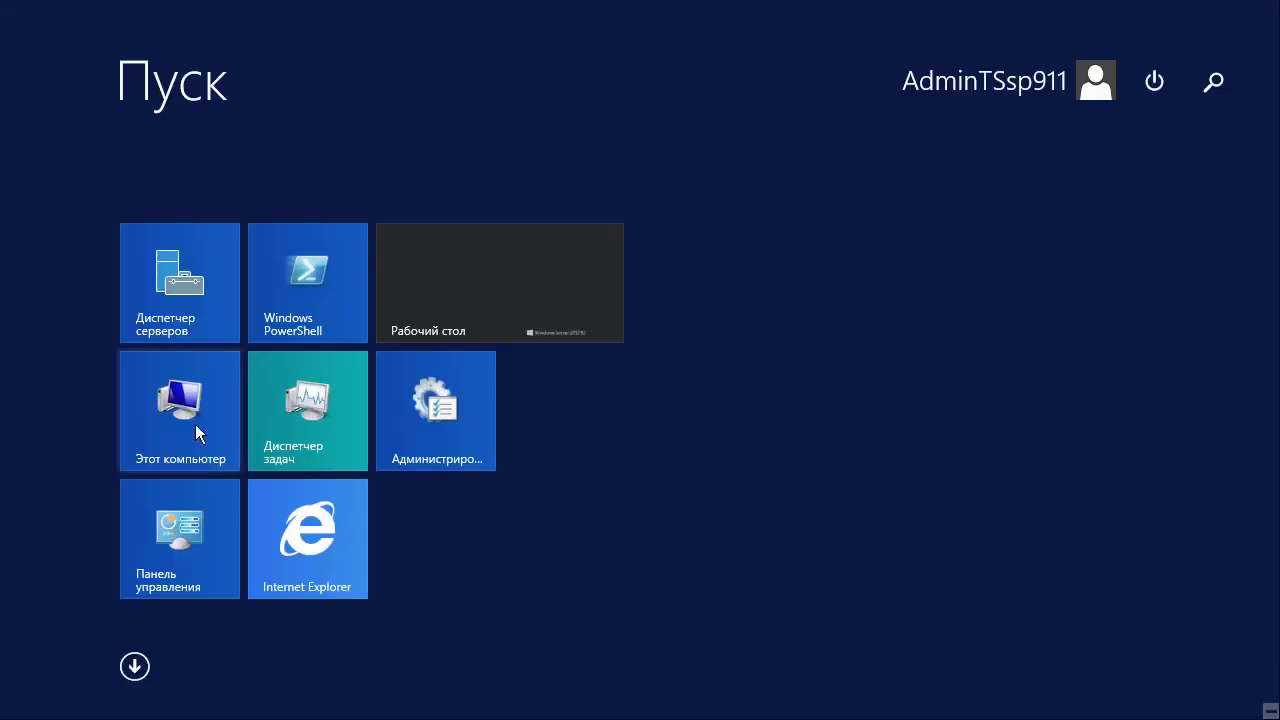
click(189, 543)
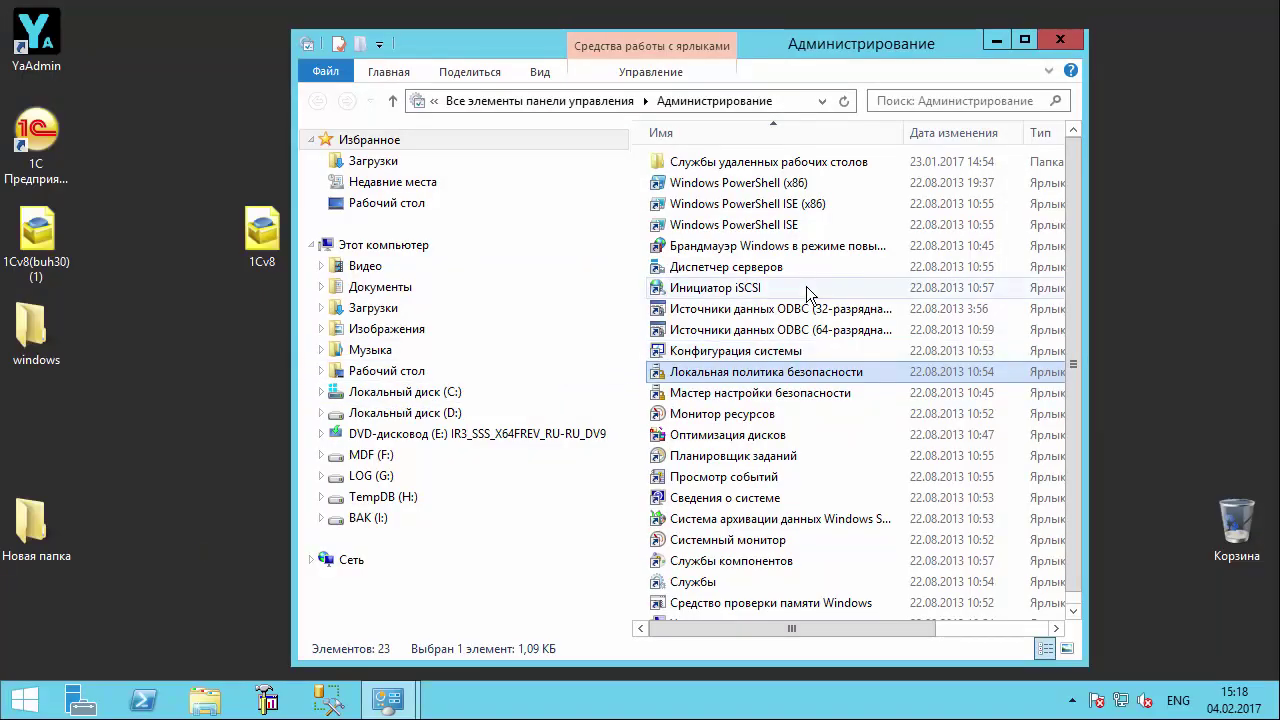
double_click(760, 371)
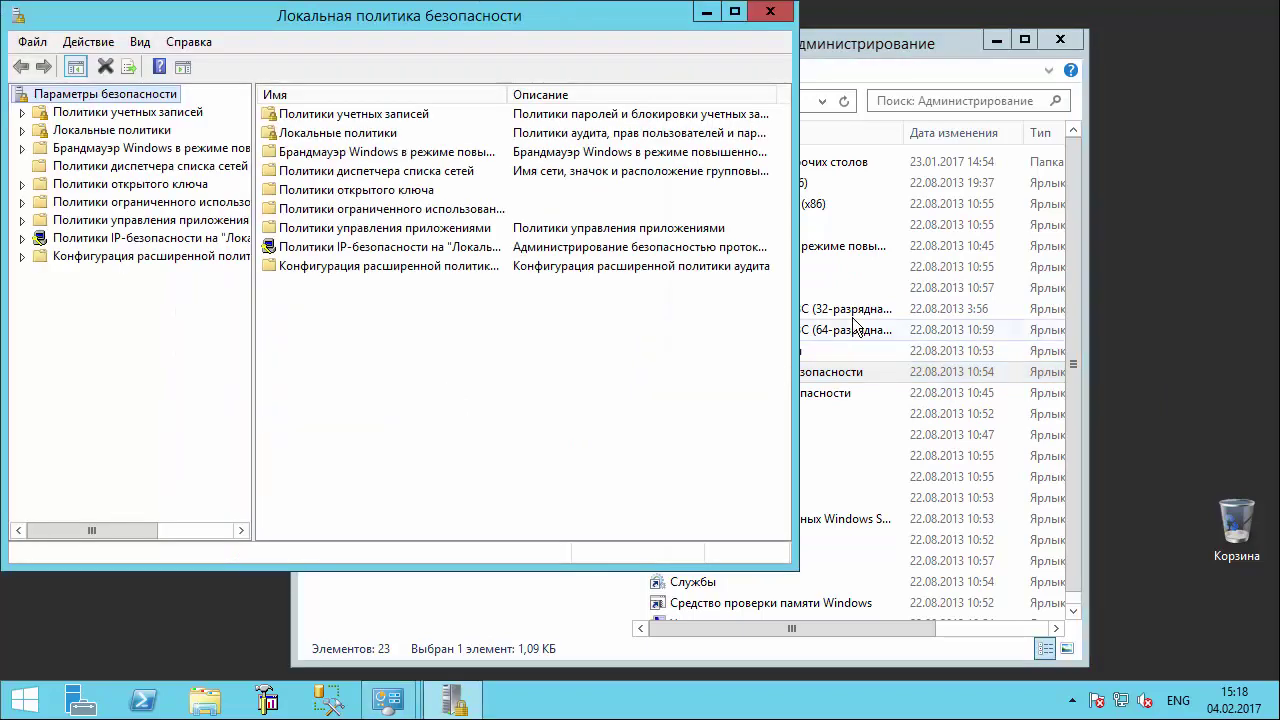
click(126, 131)
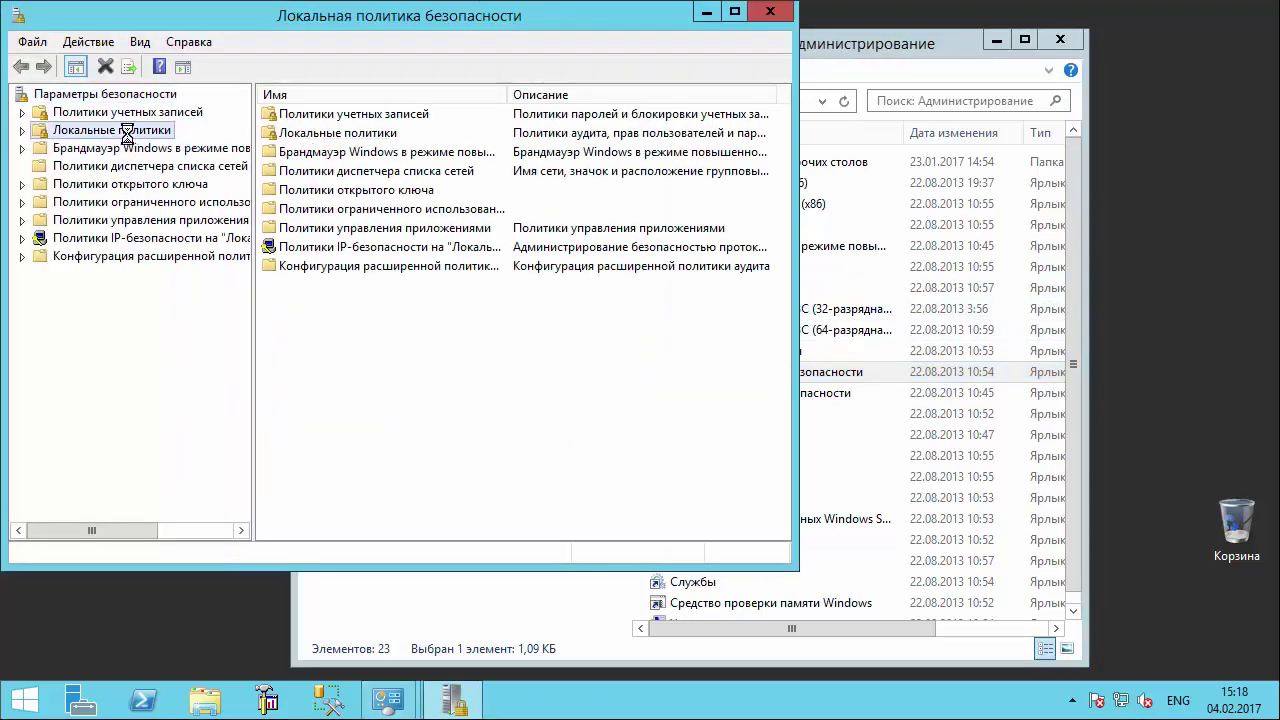
click(133, 166)
key(super+Up)
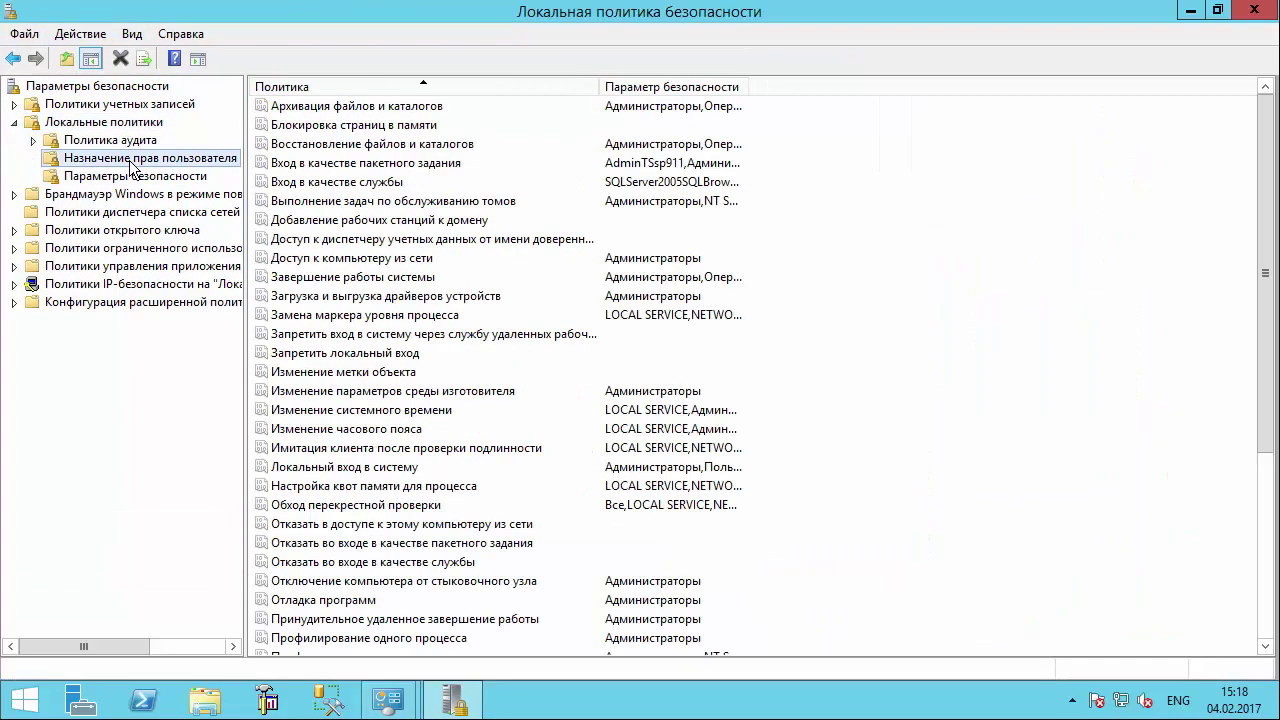
click(352, 262)
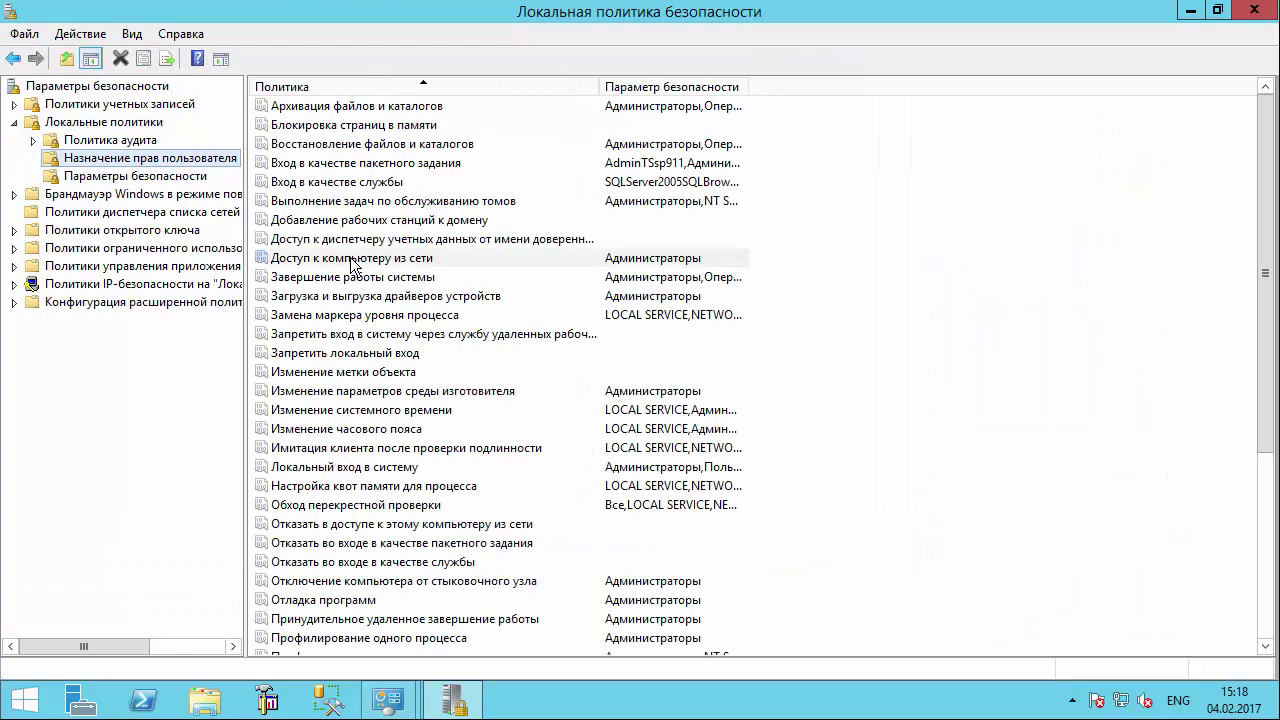
double_click(352, 262)
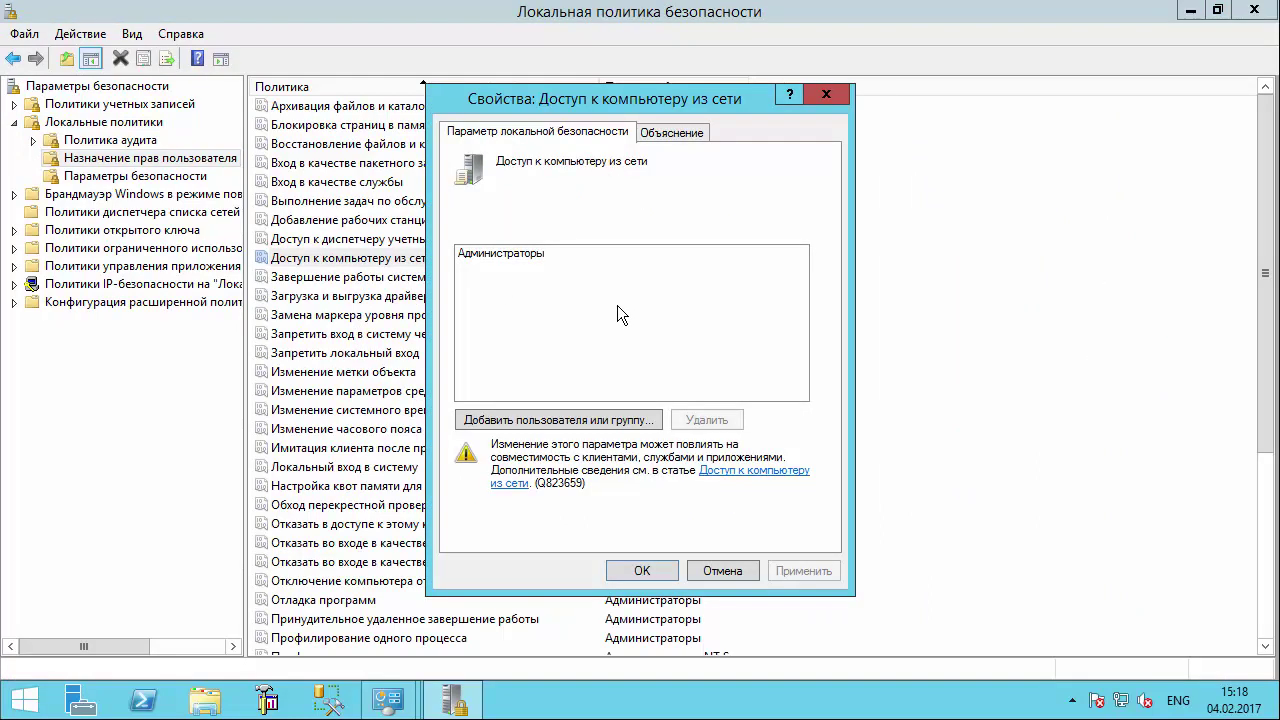
click(546, 258)
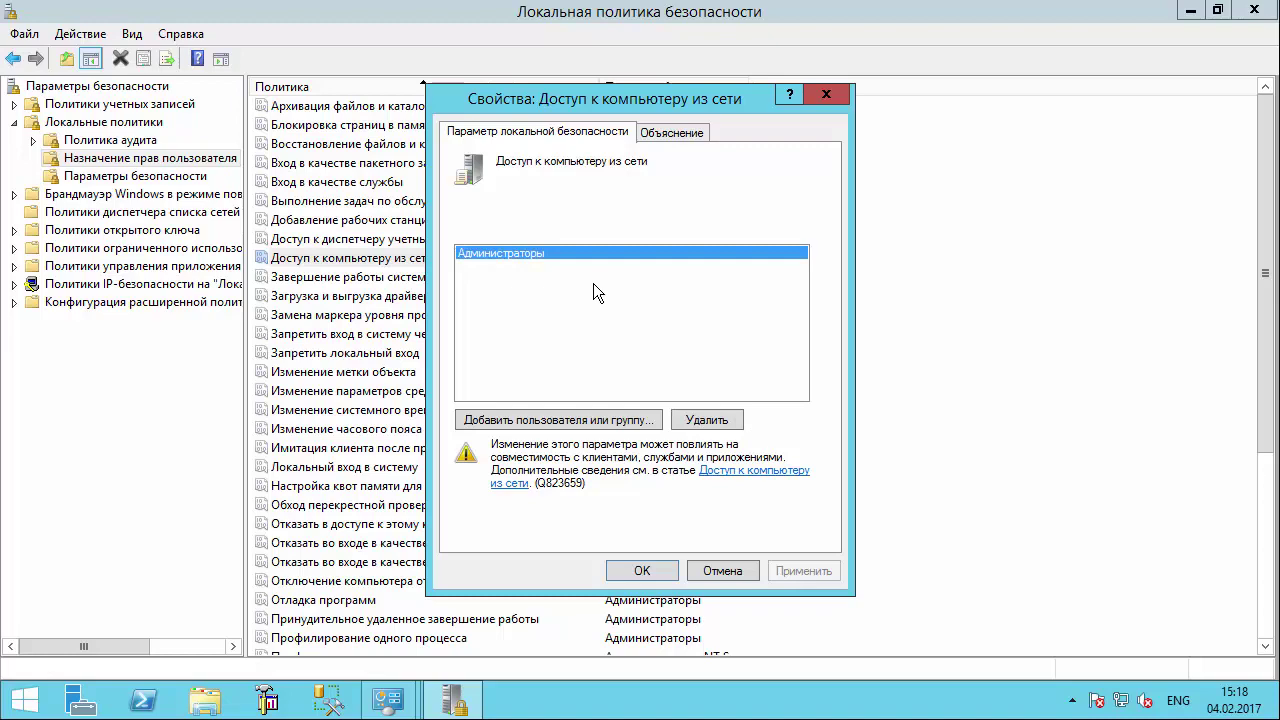
click(645, 571)
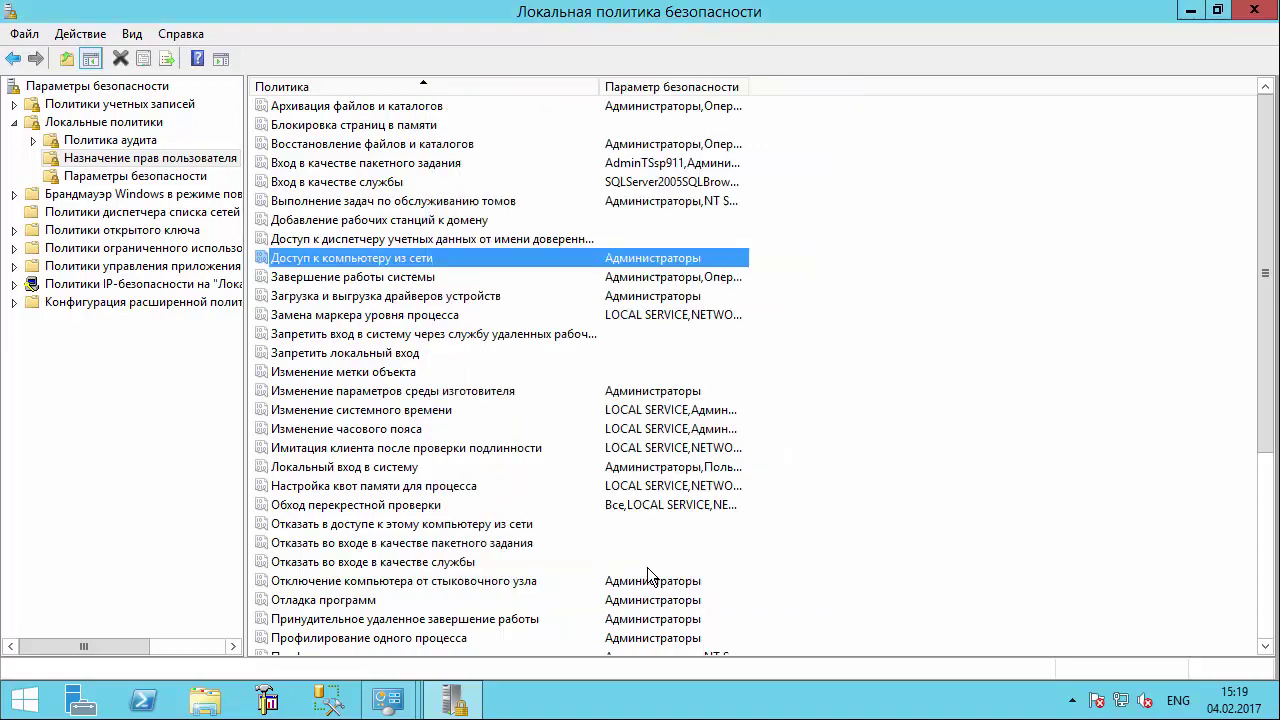
double_click(428, 256)
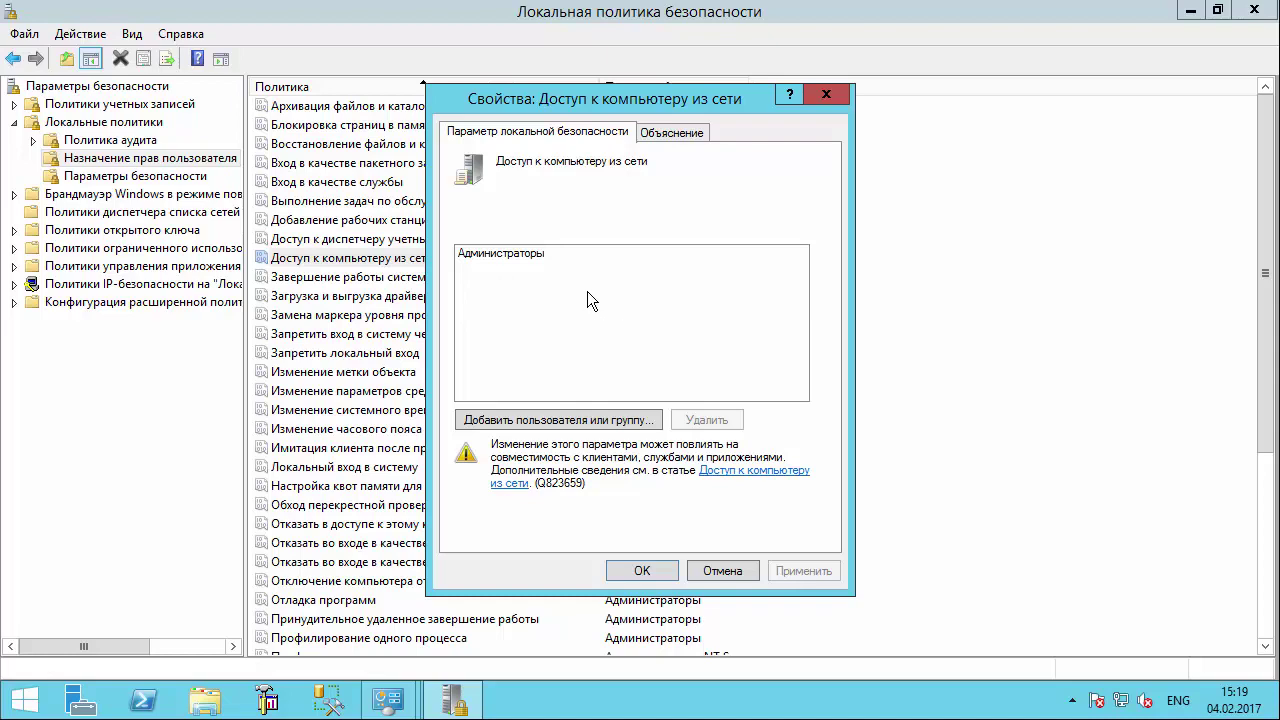
click(516, 254)
click(722, 571)
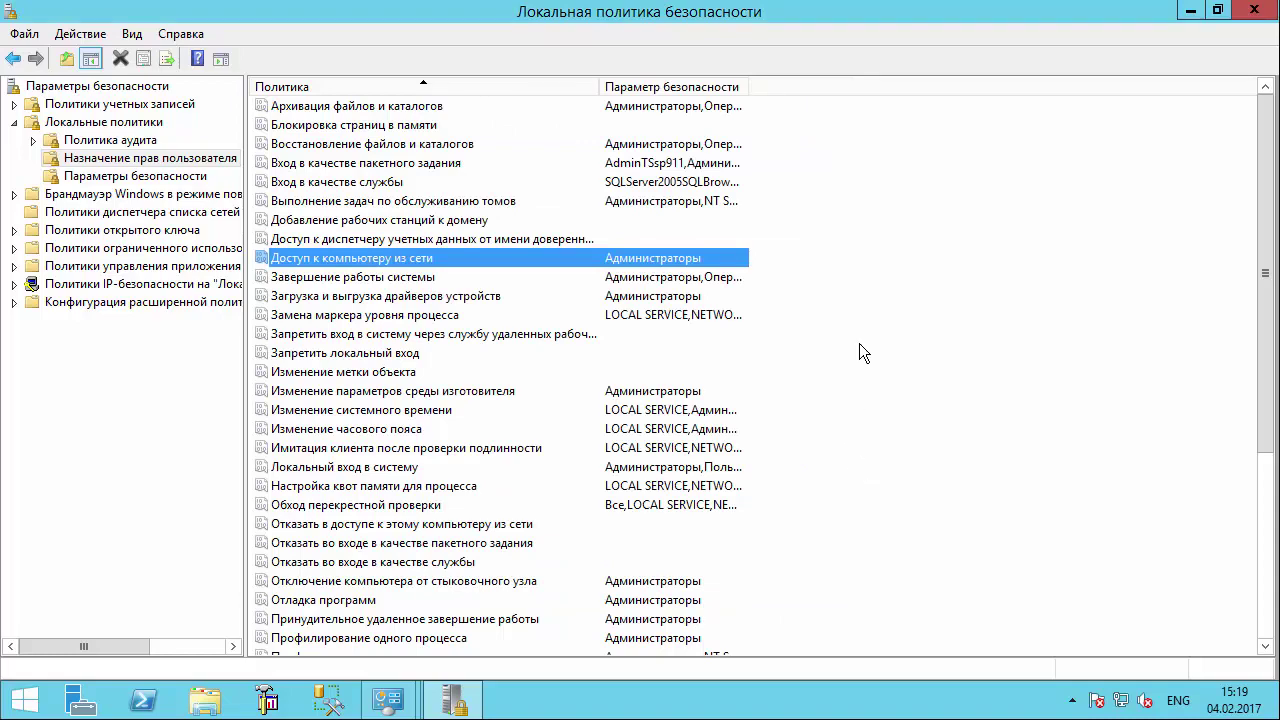
click(1254, 10)
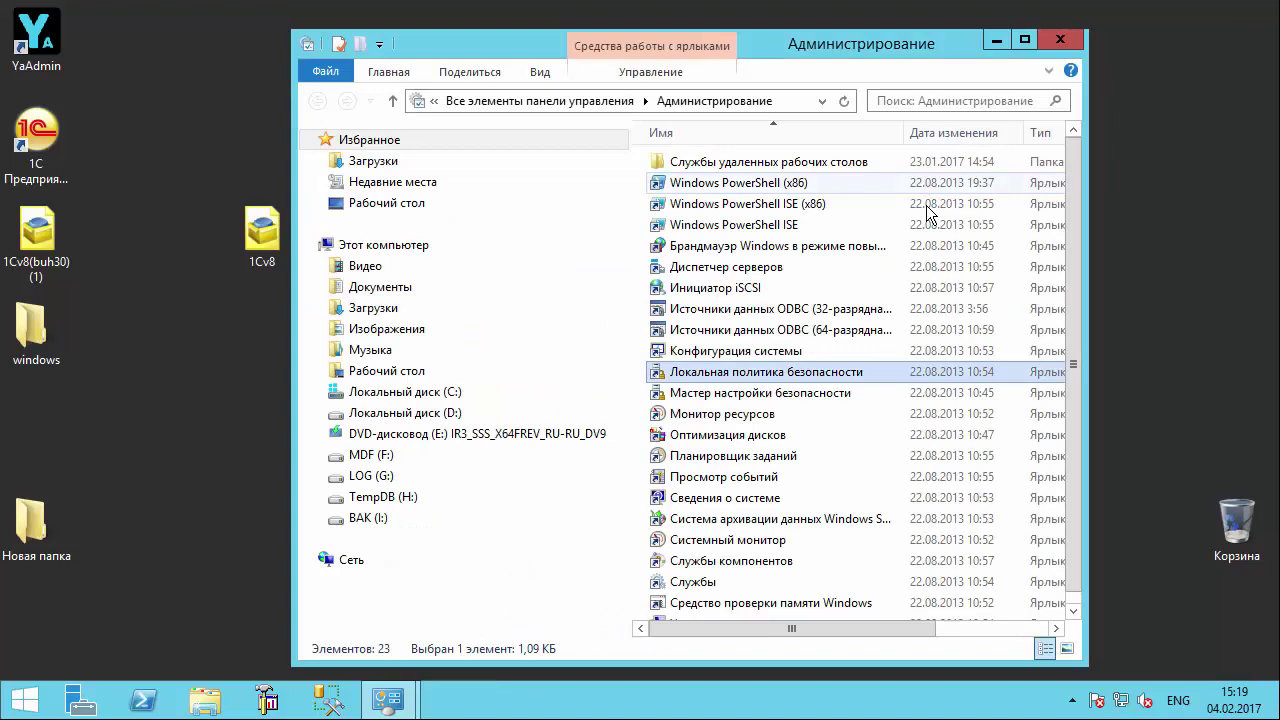
- Open the Ethernet0 adapter's properties through Network and Sharing Center adapter settings
click(1075, 40)
right_click(1121, 700)
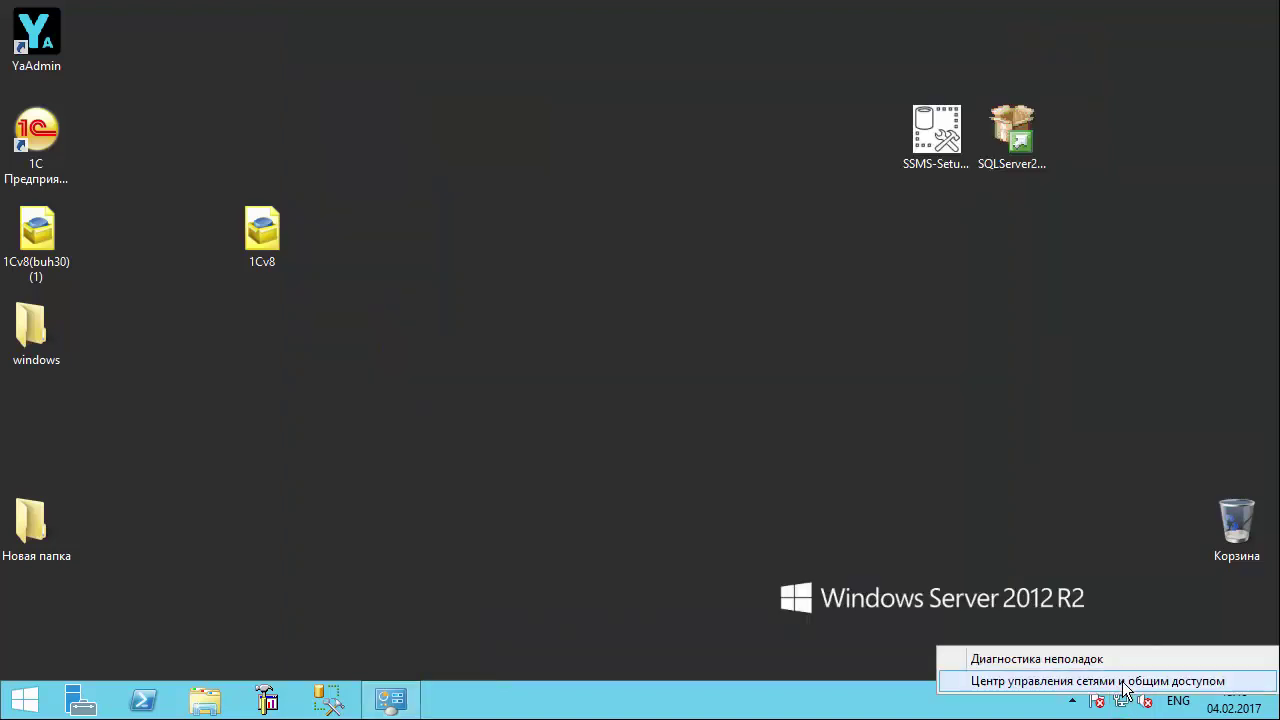
click(1123, 681)
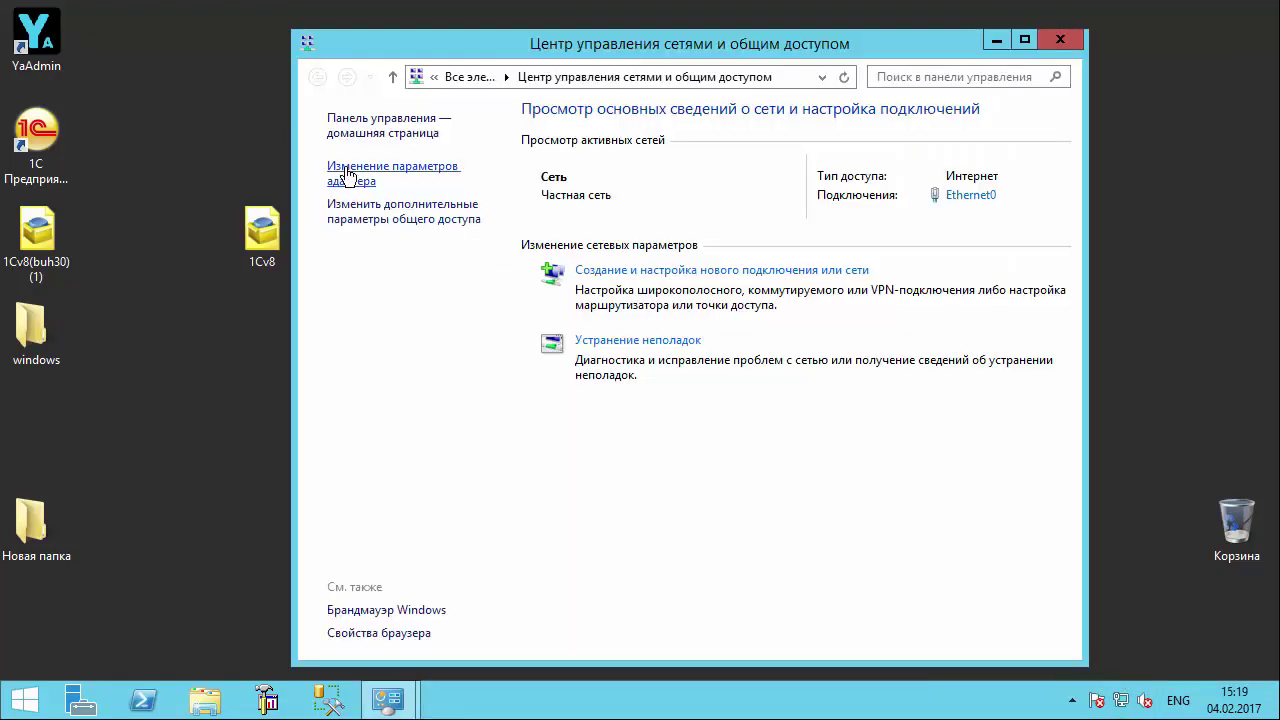
click(352, 174)
click(405, 140)
double_click(405, 140)
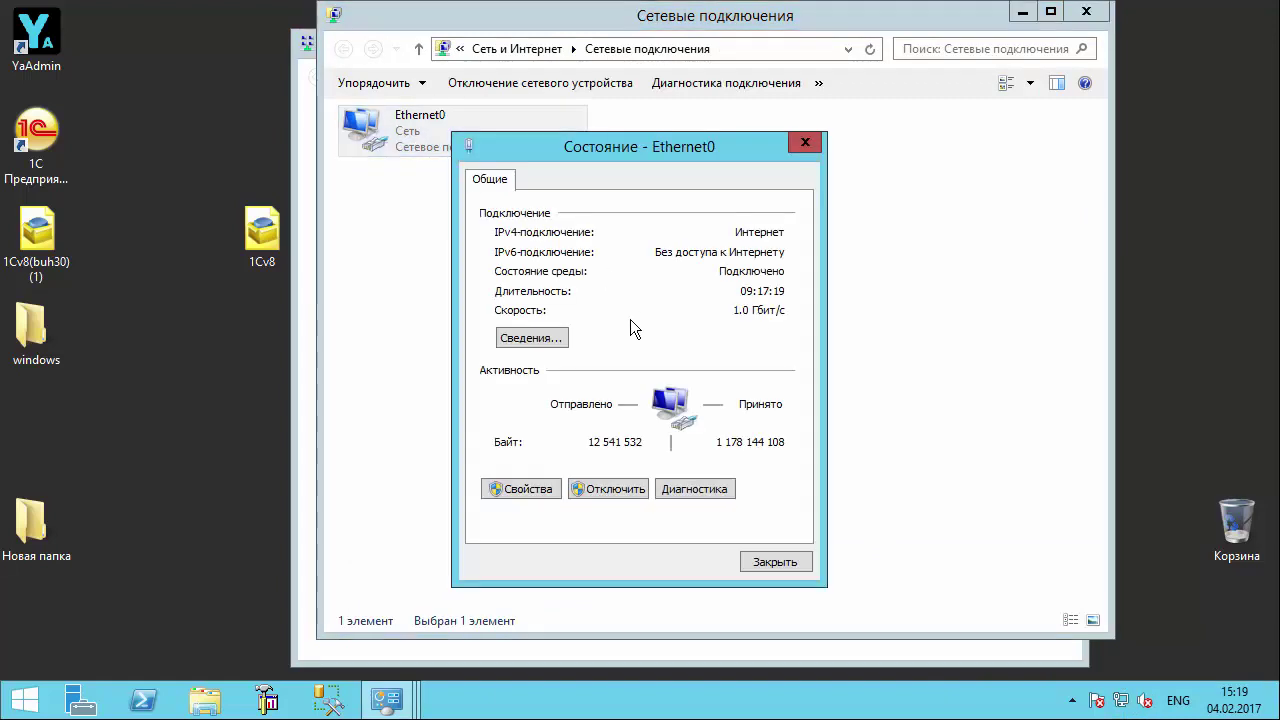
click(504, 493)
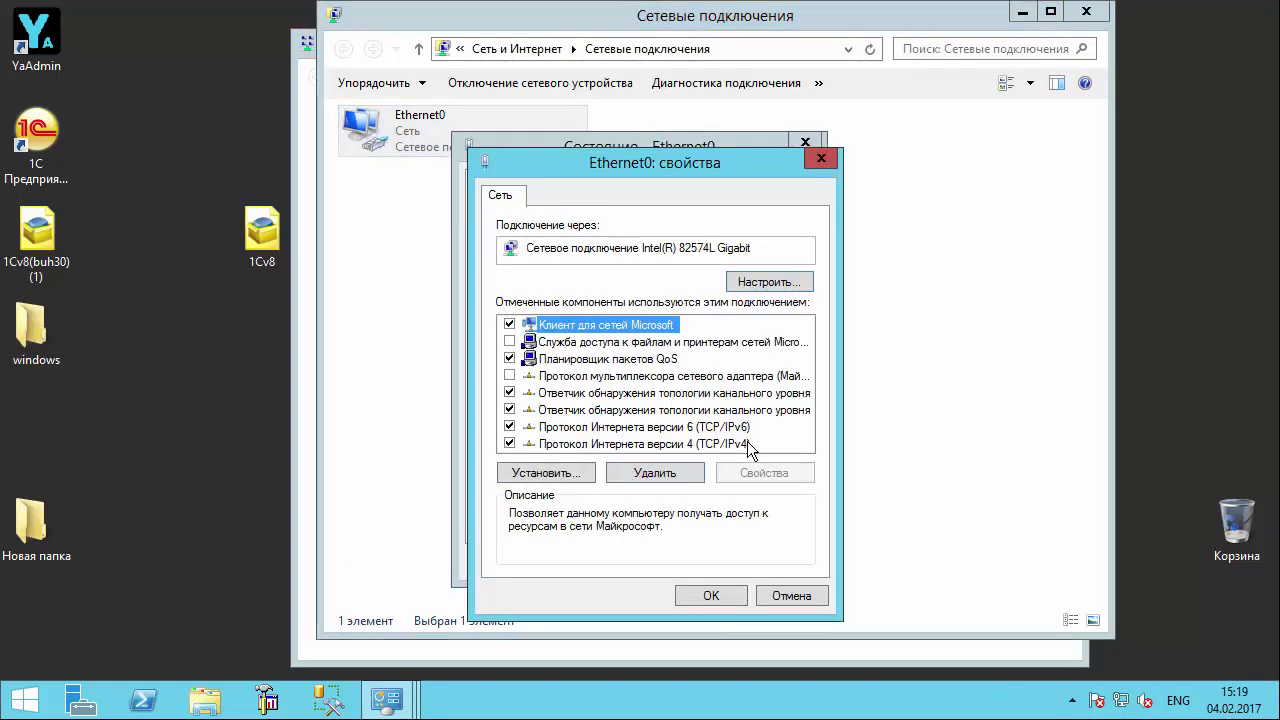
- Inspect the File and Printer Sharing component, cancel without changes, and close all network windows
click(573, 346)
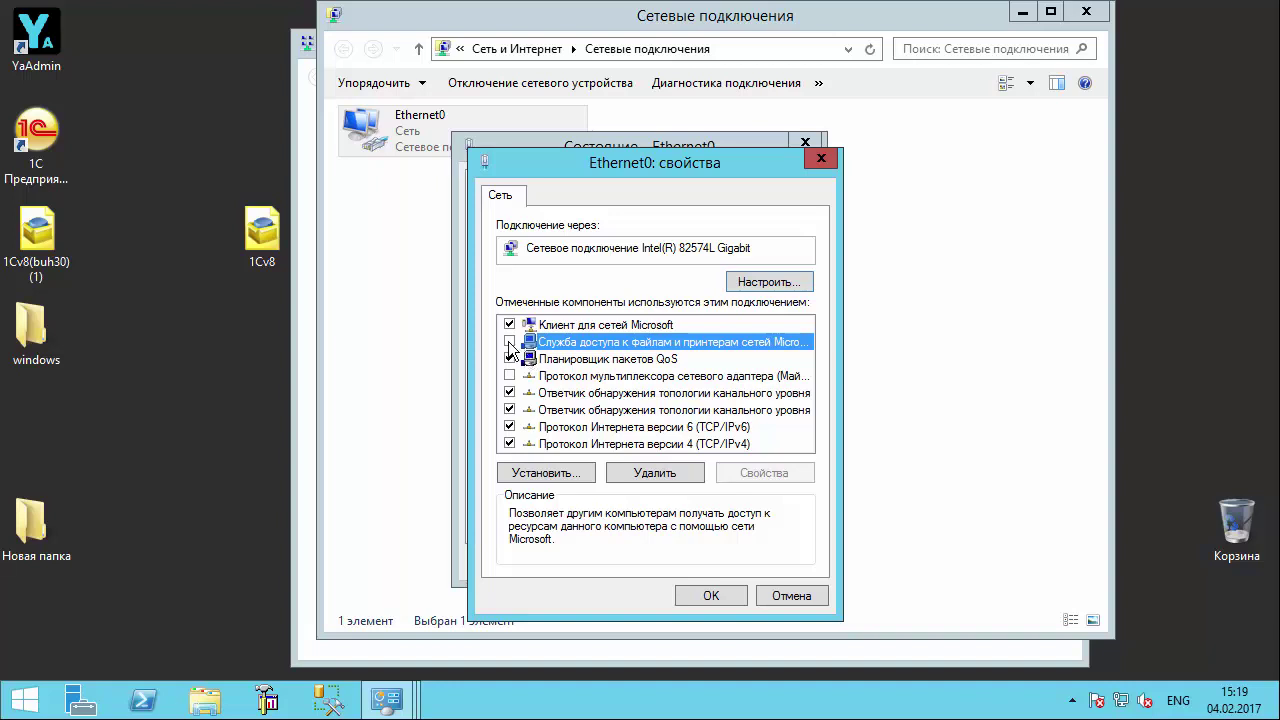
click(787, 596)
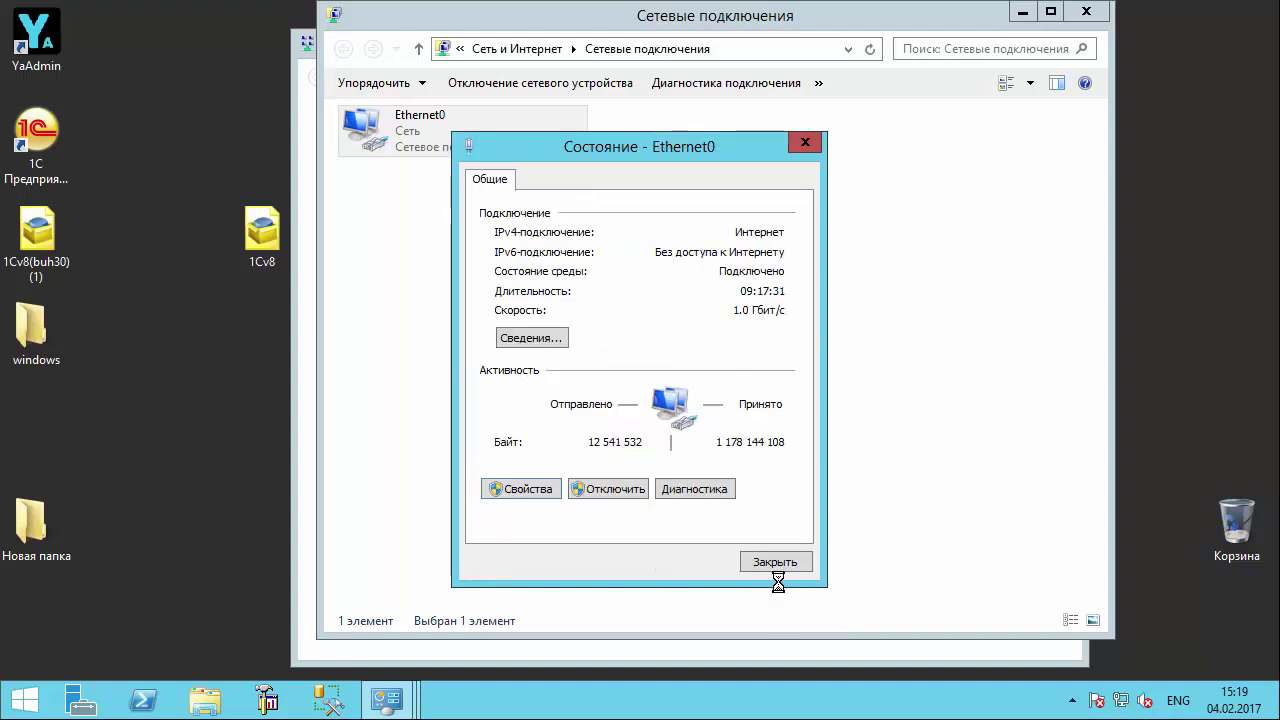
click(775, 561)
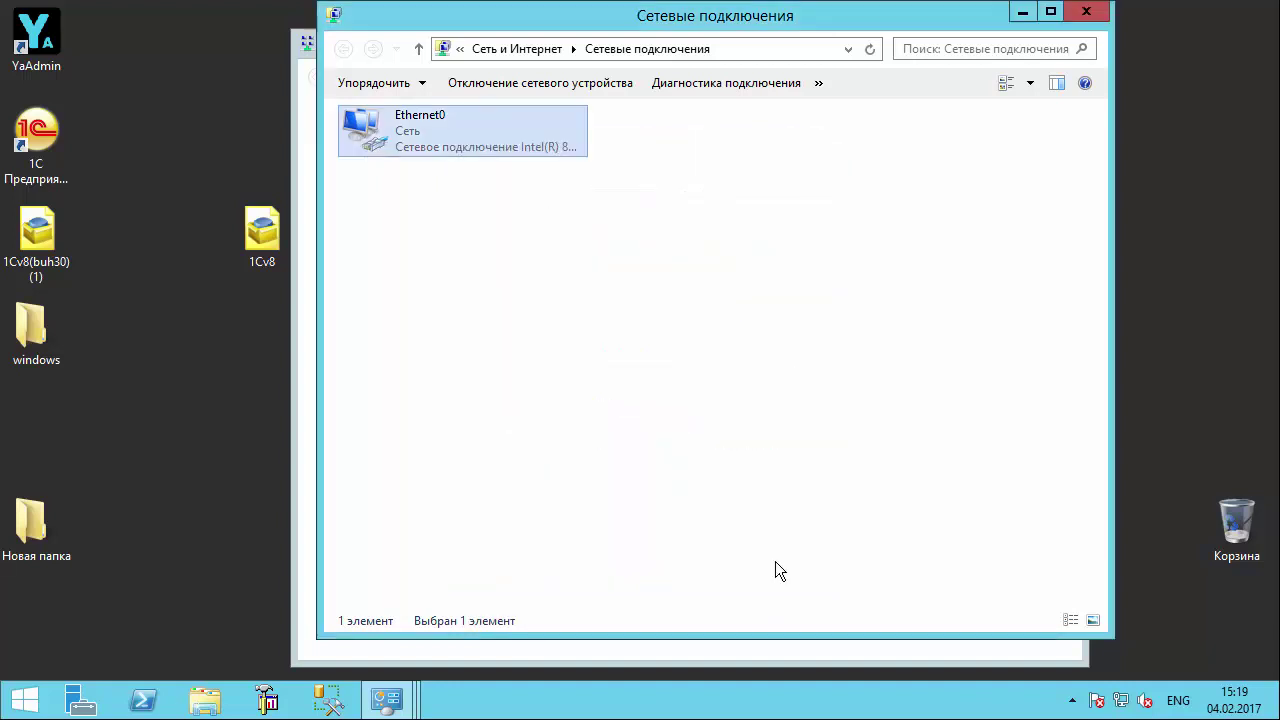
click(1086, 11)
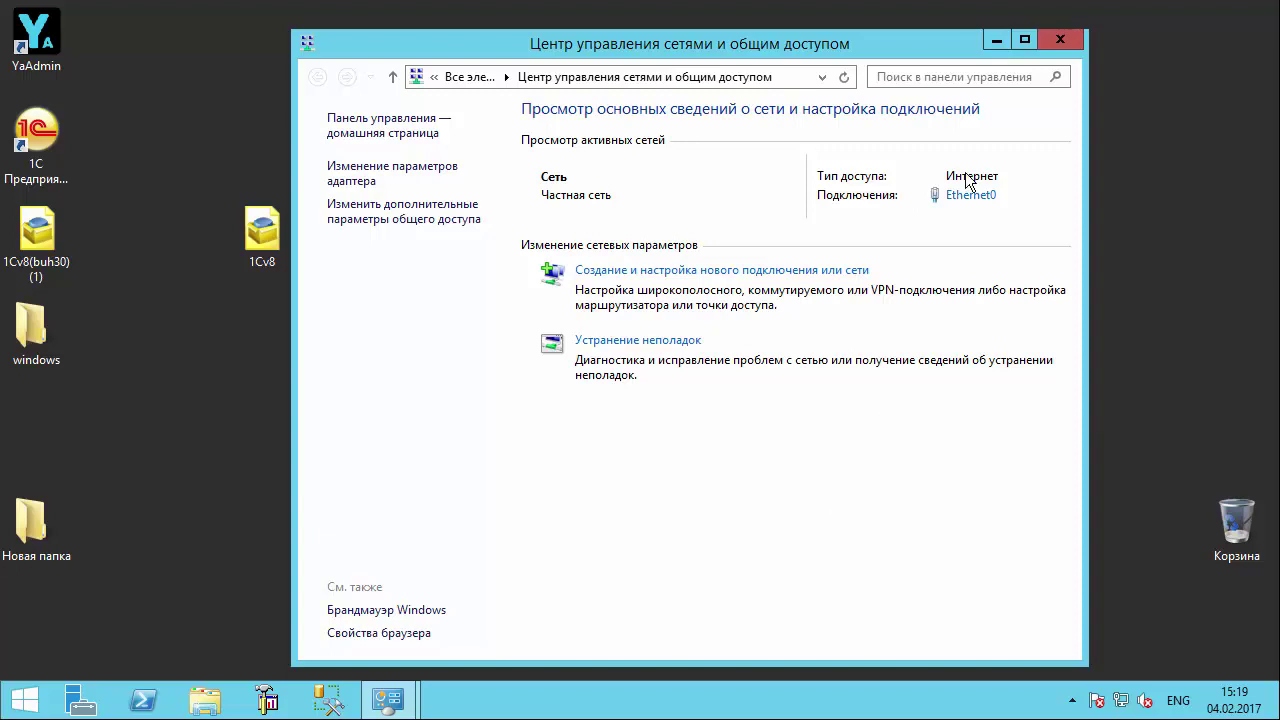
click(1060, 39)
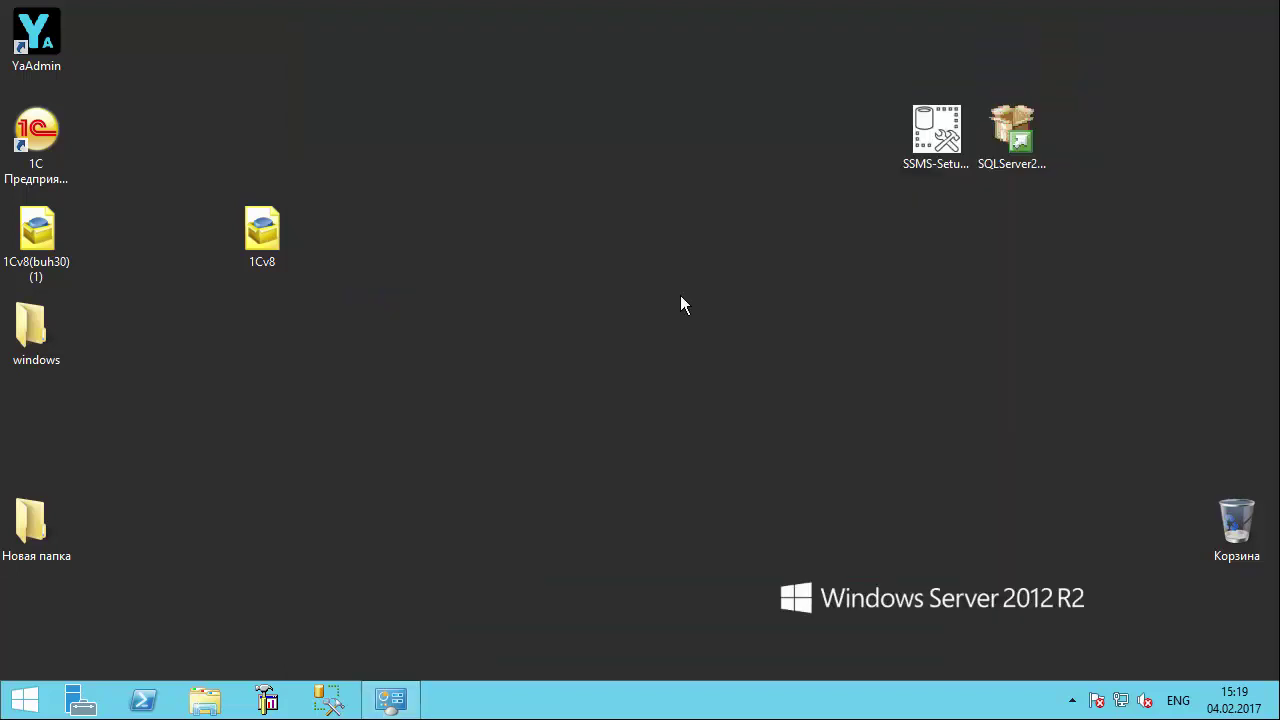